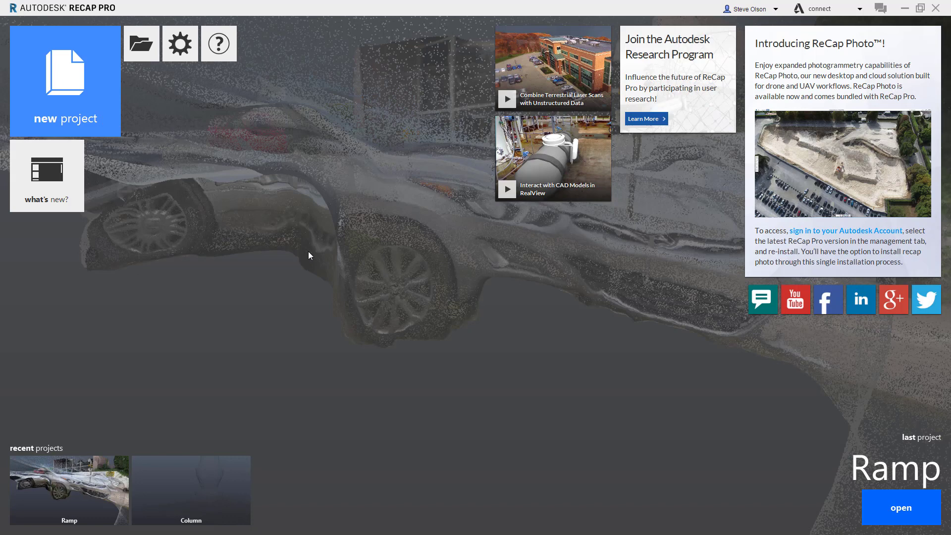
# Step: Start a new point cloud import project and name it Facility Scan
pyautogui.hotkey('ctrl', 'n')
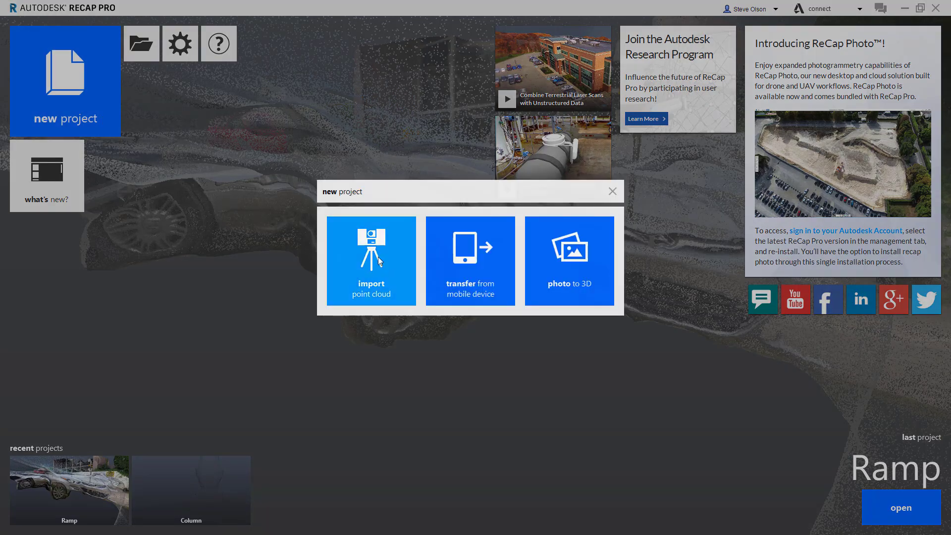
pyautogui.press('Escape')
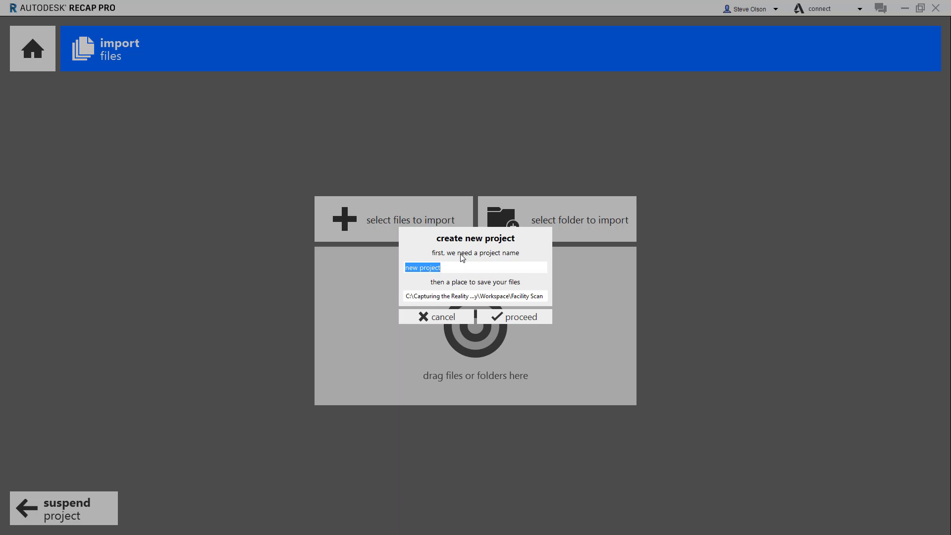
pyautogui.write('Facility Scan')
# Step: Create a folder named Facikity Scan in Workspace, choose it as the save location and create the project
pyautogui.click(506, 297)
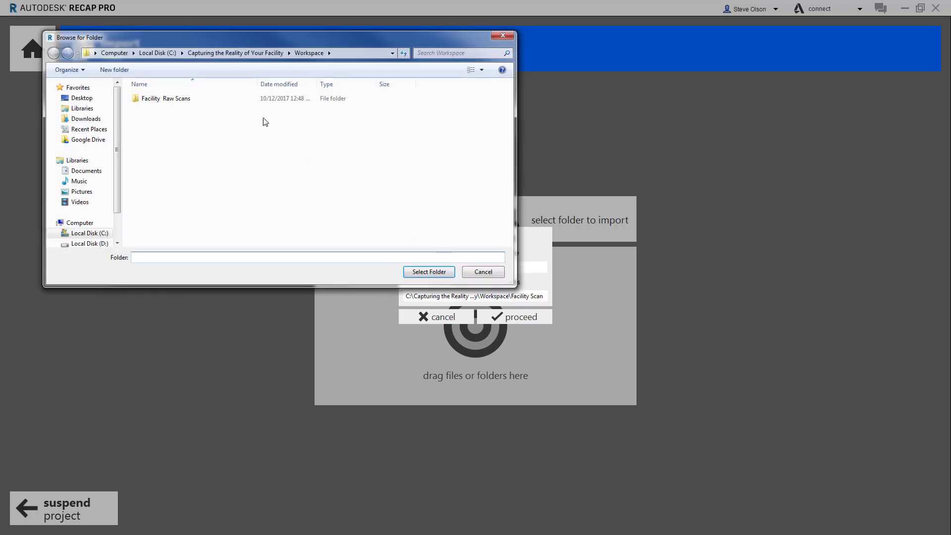
pyautogui.rightClick(206, 144)
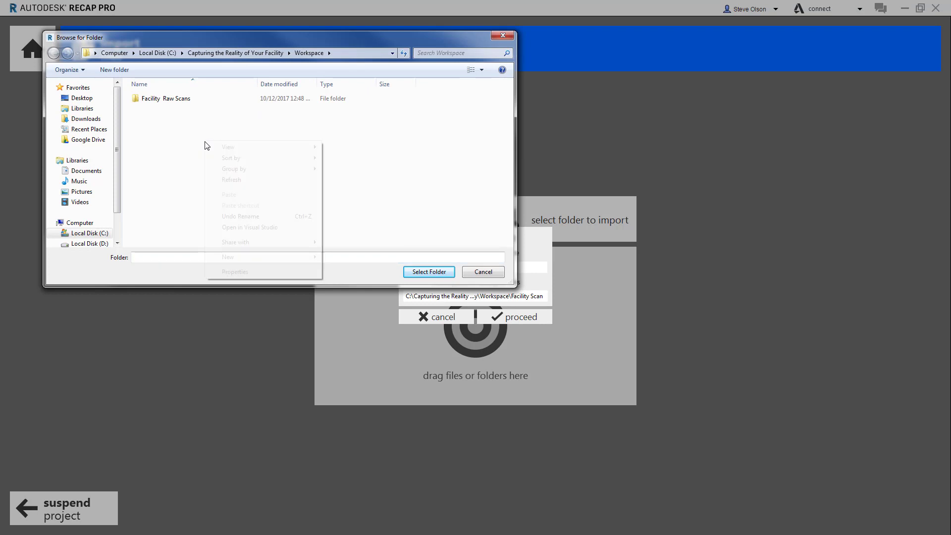
pyautogui.moveTo(297, 256)
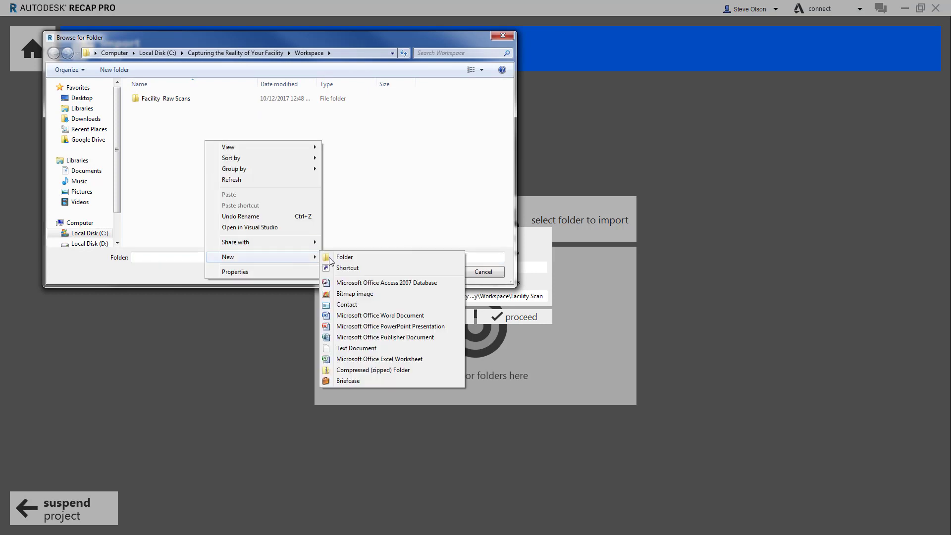
pyautogui.click(332, 255)
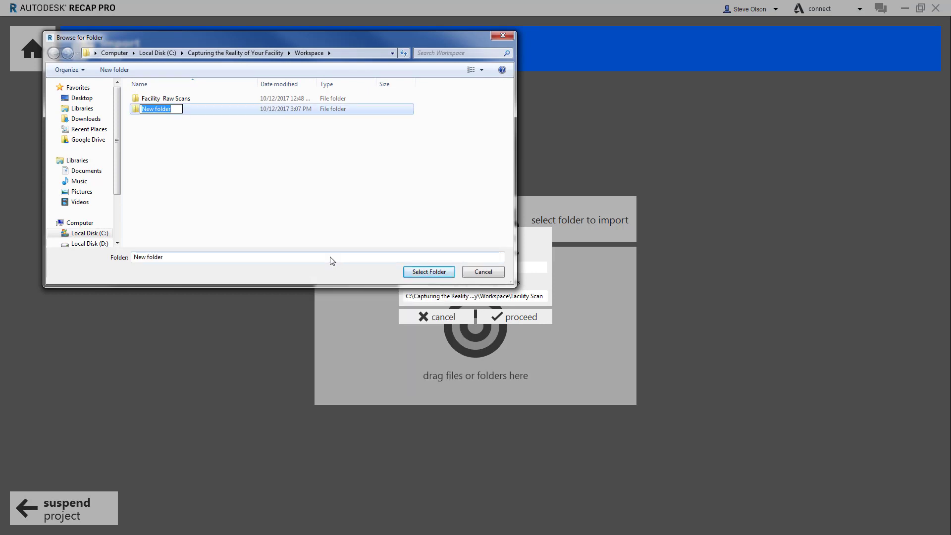
pyautogui.write('Facikity Scan')
pyautogui.press('Return')
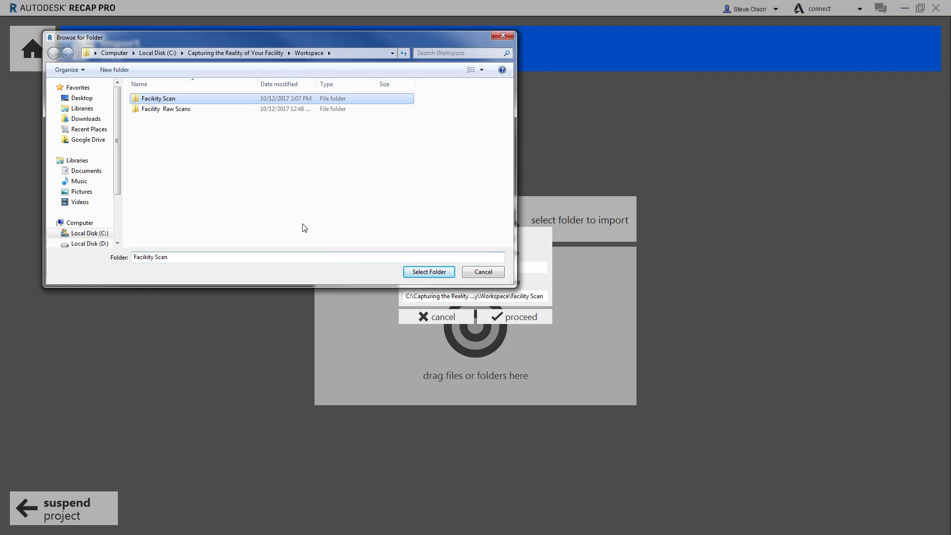
pyautogui.click(416, 271)
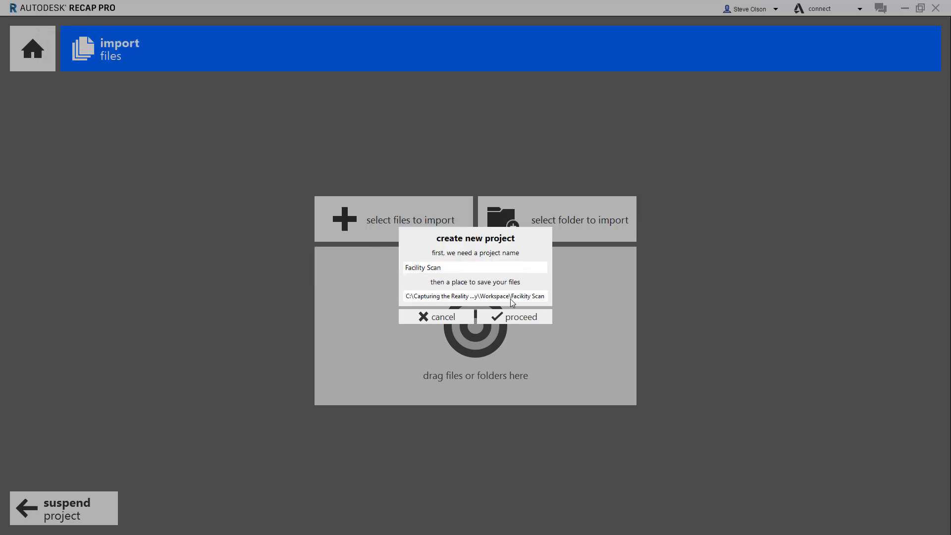
pyautogui.click(506, 317)
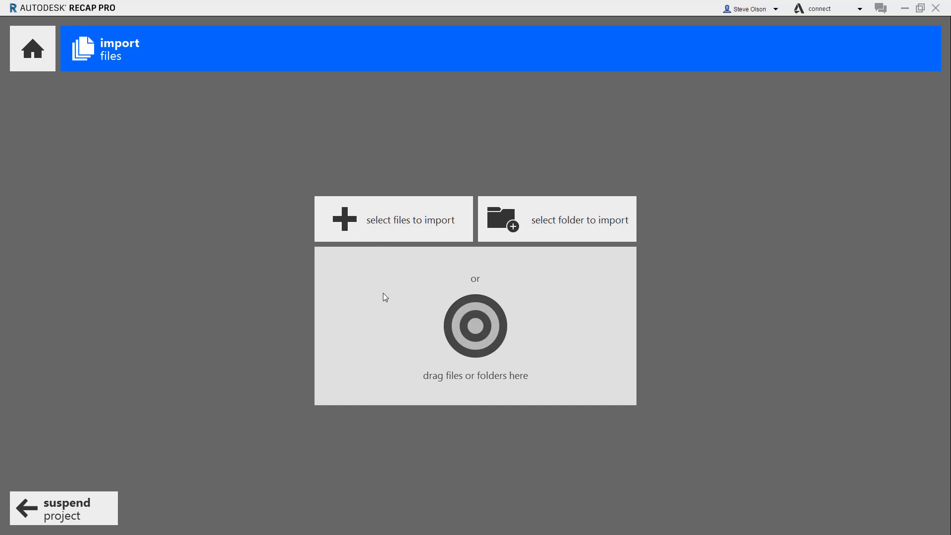
# Step: Add TechShop_000 to TechShop_003, TechShop_014 and TechShop_015 (.fls) from the Facility Raw Scans folder to the import
pyautogui.moveTo(0, 74); pyautogui.dragTo(70, 66)
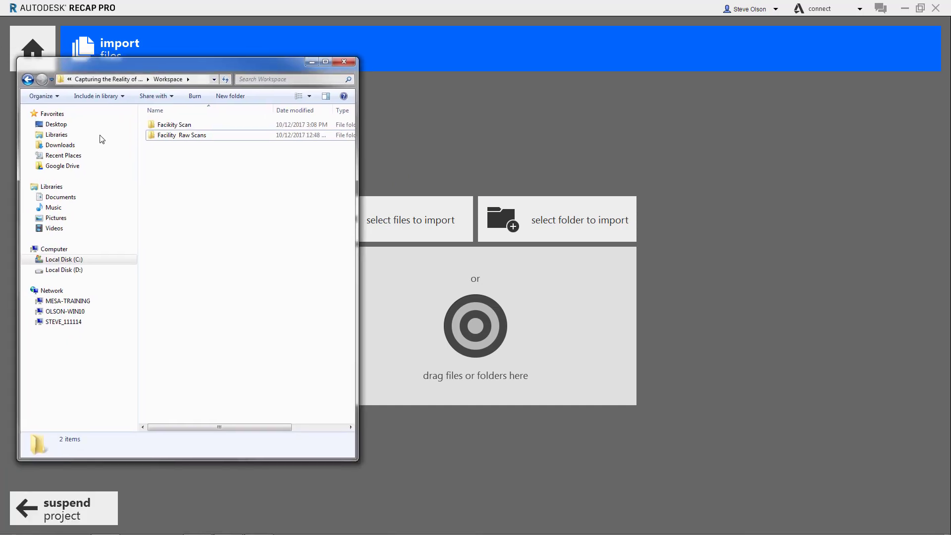
pyautogui.doubleClick(168, 139)
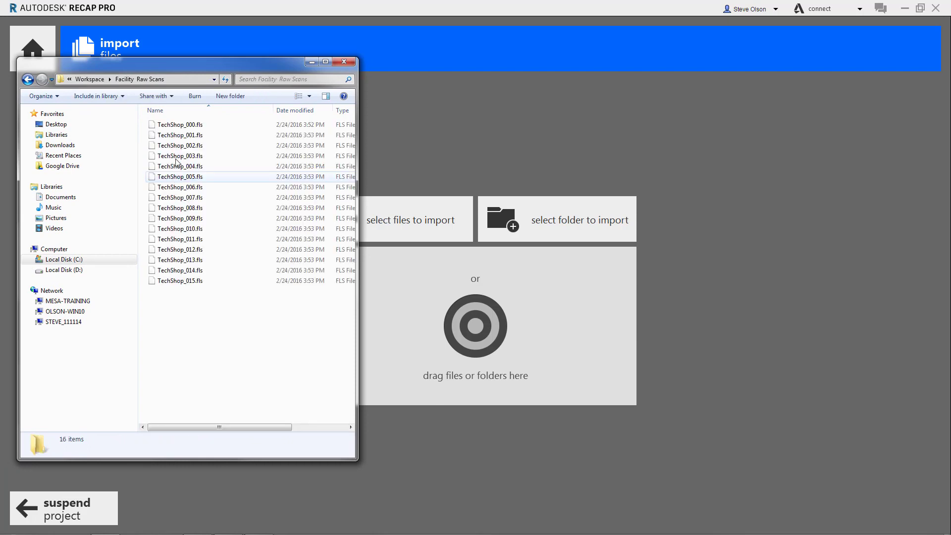
pyautogui.click(180, 125)
pyautogui.keyDown('ctrl'); pyautogui.click(180, 134); pyautogui.keyUp('ctrl')
pyautogui.keyDown('ctrl'); pyautogui.click(179, 145); pyautogui.keyUp('ctrl')
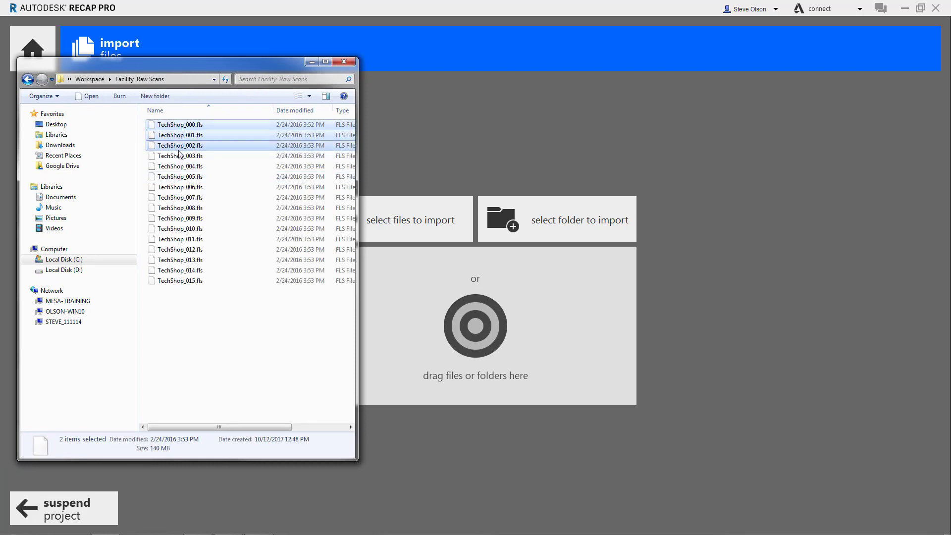
pyautogui.keyDown('ctrl'); pyautogui.click(180, 155); pyautogui.keyUp('ctrl')
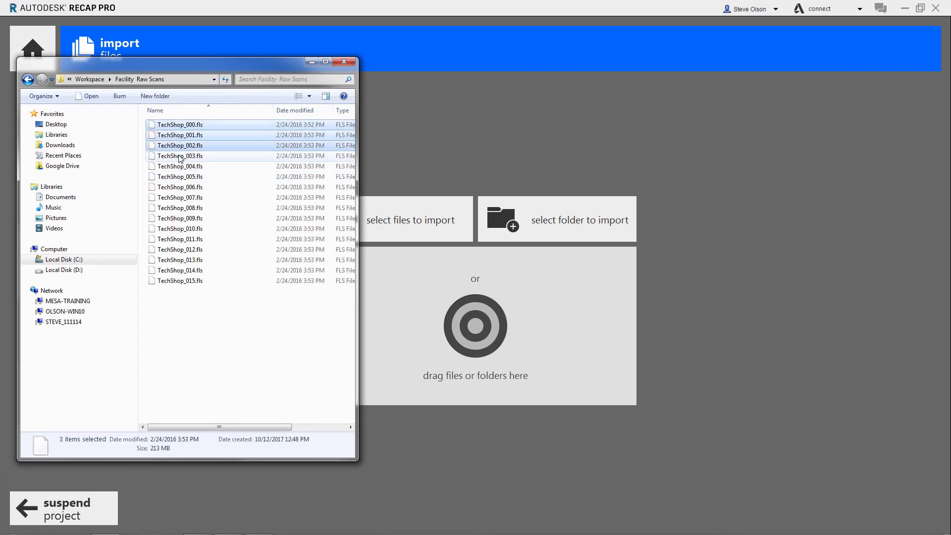
pyautogui.keyDown('ctrl'); pyautogui.click(189, 270); pyautogui.keyUp('ctrl')
pyautogui.keyDown('ctrl'); pyautogui.click(190, 281); pyautogui.keyUp('ctrl')
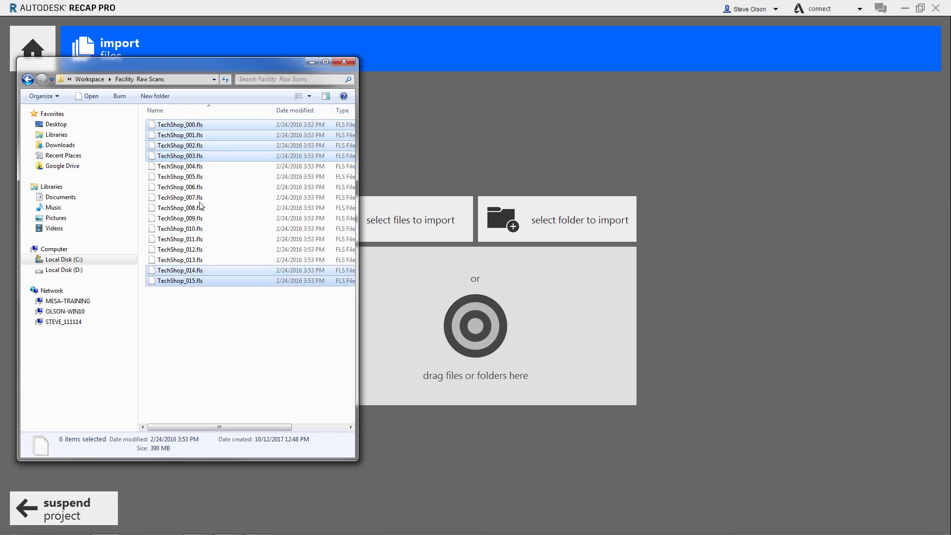
pyautogui.moveTo(179, 131); pyautogui.dragTo(459, 310)
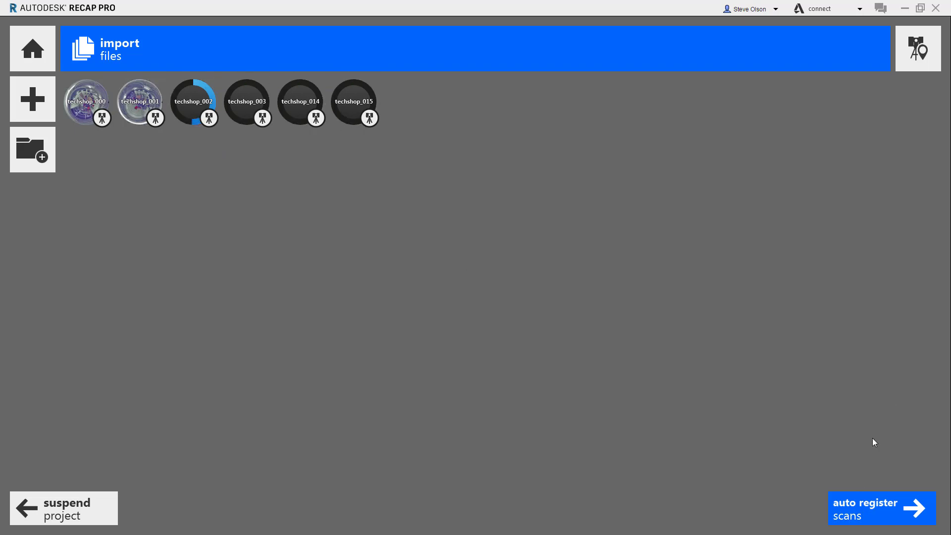
# Step: Auto register the imported scans and dismiss the registration summary
pyautogui.moveTo(882, 498)
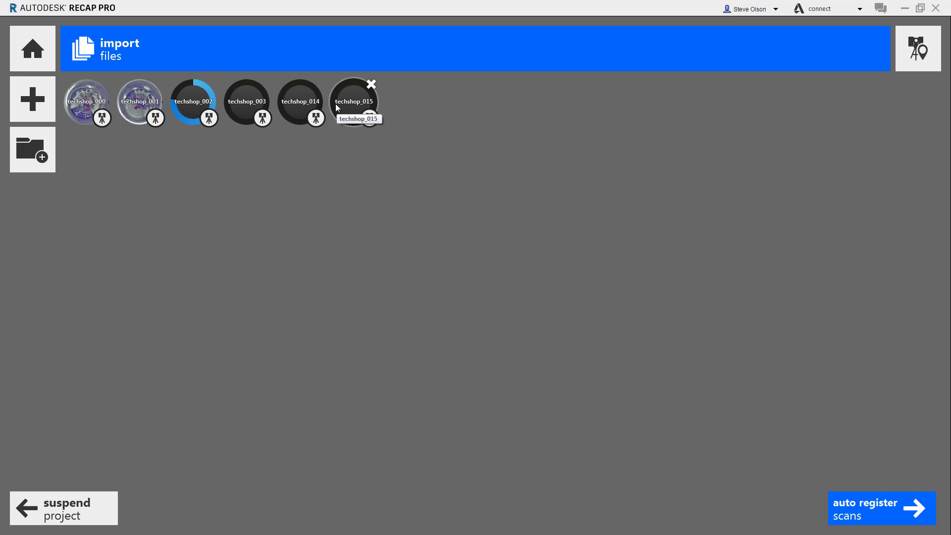
pyautogui.click(878, 515)
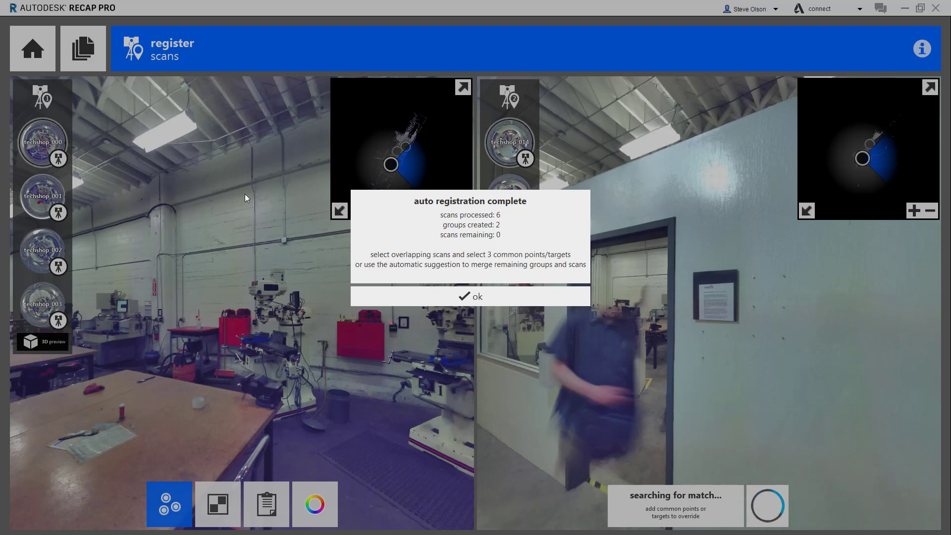
pyautogui.click(466, 296)
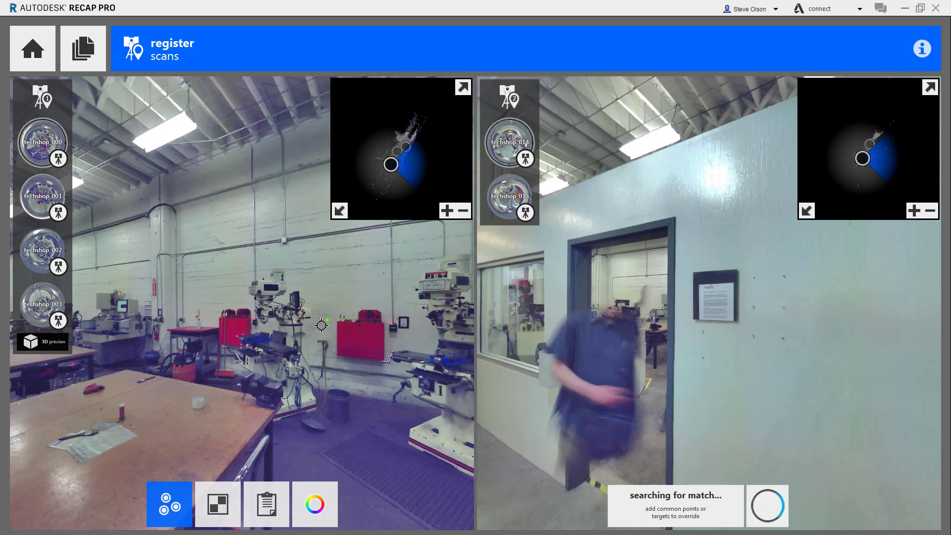
# Step: Show techshop_001 in the first group and mark the inner door frame's upper corner as the first common point with techshop_014
pyautogui.moveTo(342, 305); pyautogui.dragTo(382, 317)
pyautogui.moveTo(277, 331); pyautogui.dragTo(311, 340)
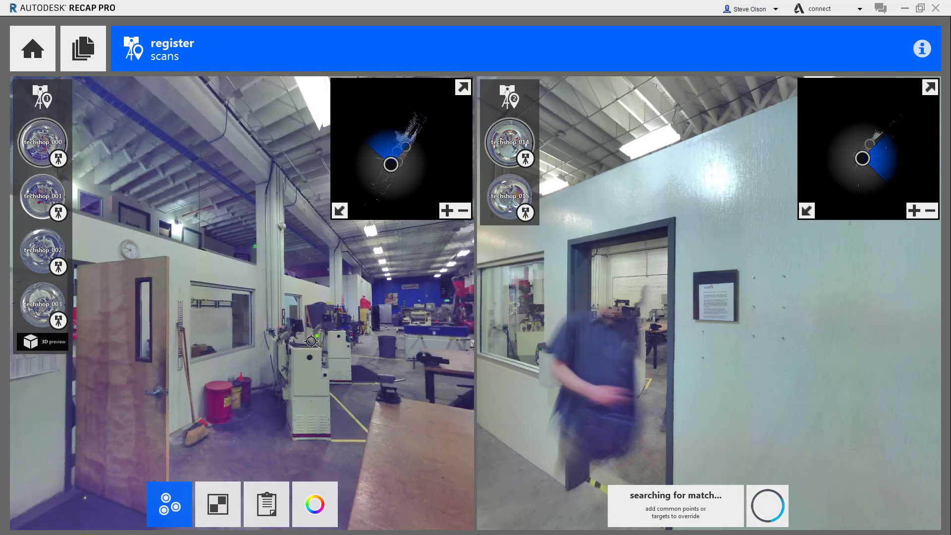
pyautogui.click(46, 198)
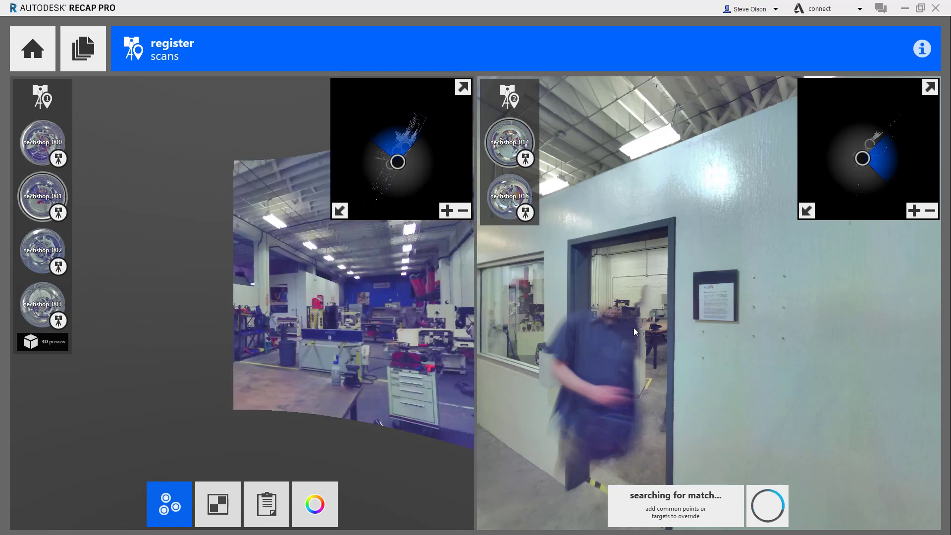
pyautogui.moveTo(733, 317); pyautogui.dragTo(712, 335)
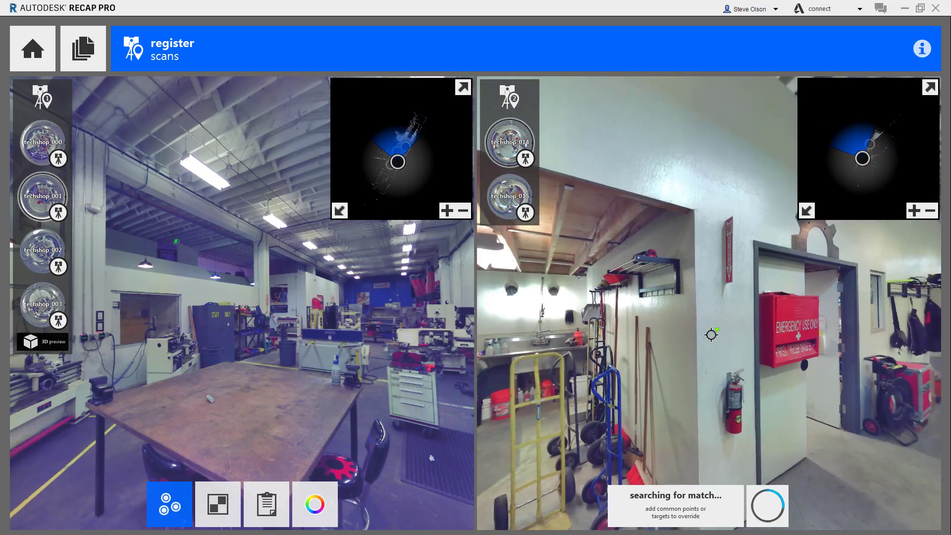
pyautogui.moveTo(226, 305); pyautogui.dragTo(136, 323)
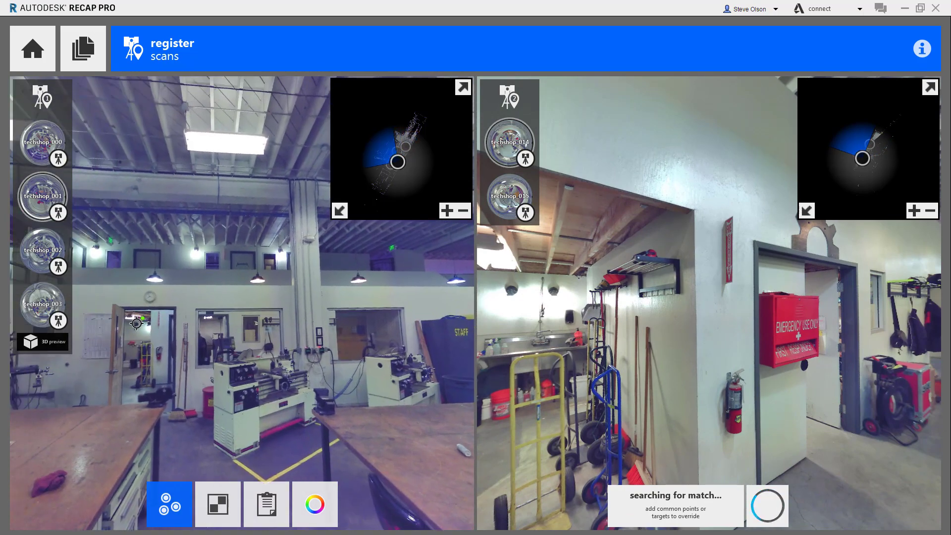
pyautogui.scroll(3, 148, 325)
pyautogui.scroll(5, 155, 327)
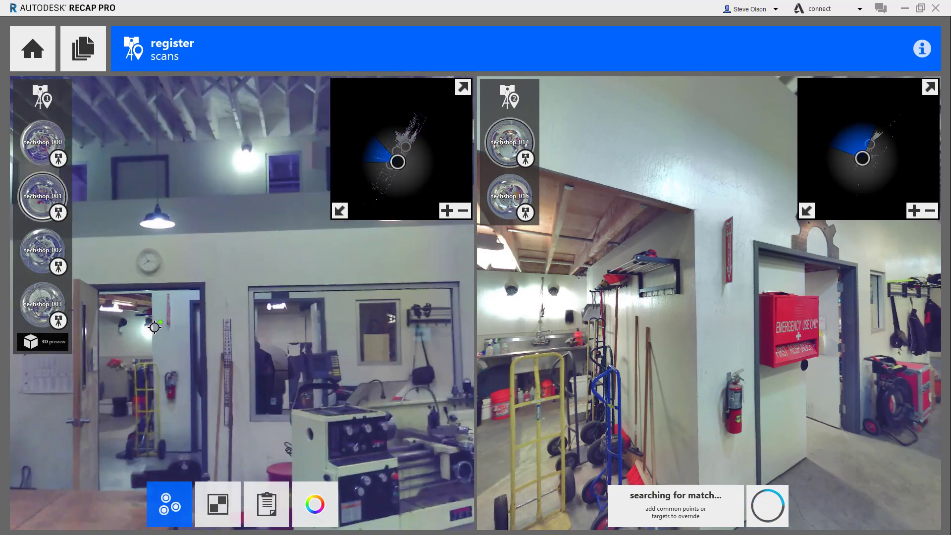
pyautogui.scroll(2, 189, 299)
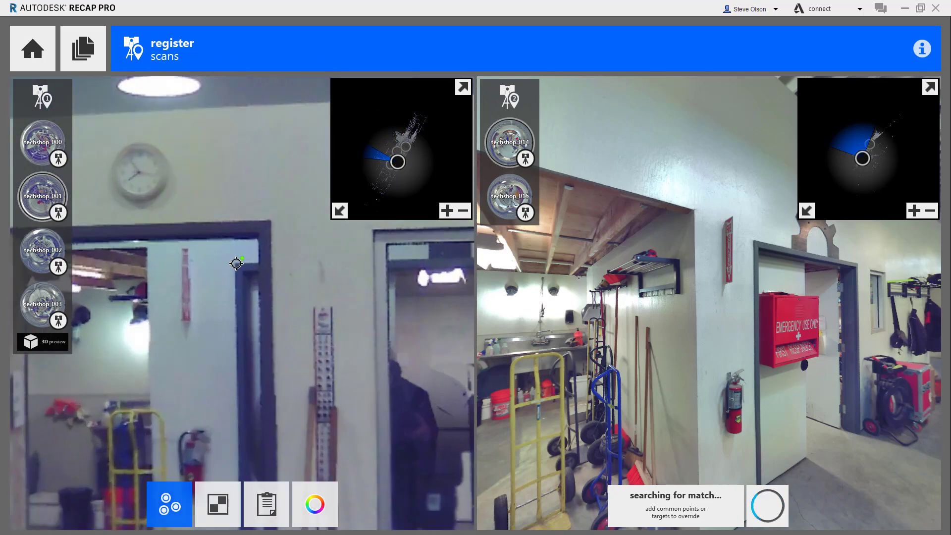
pyautogui.click(237, 264)
pyautogui.scroll(4, 754, 251)
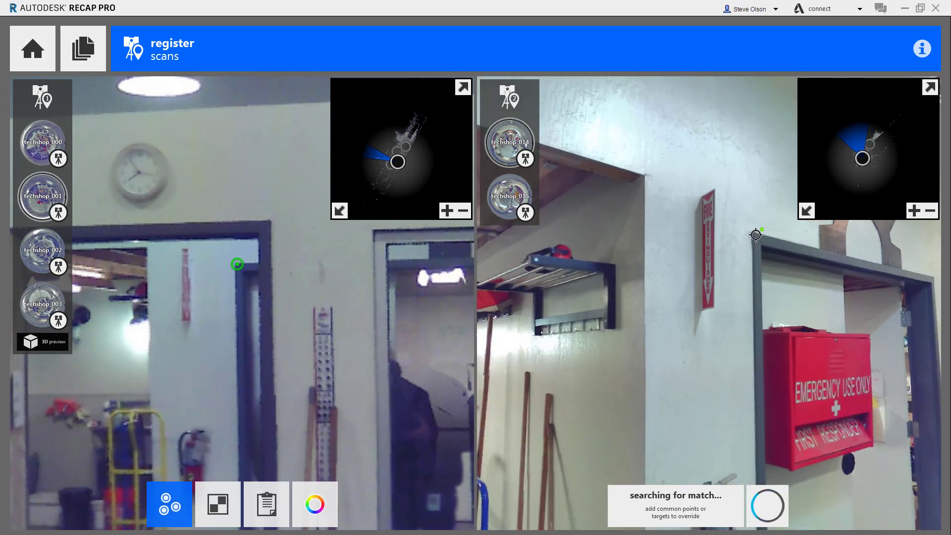
pyautogui.click(755, 234)
# Step: Mark the end of the bar above the wall poster as the second common point in techshop_001 and techshop_014
pyautogui.moveTo(275, 311); pyautogui.dragTo(143, 307)
pyautogui.moveTo(406, 304); pyautogui.dragTo(90, 298)
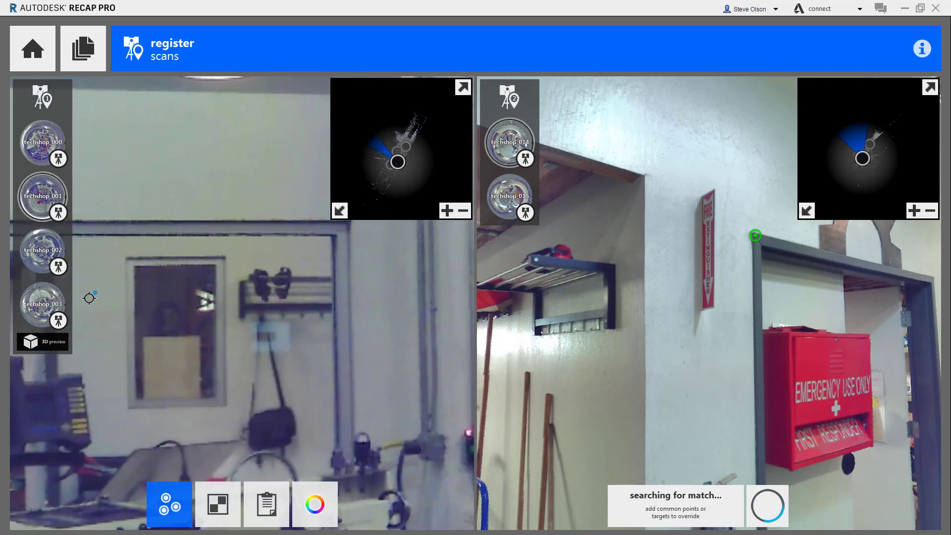
pyautogui.moveTo(307, 297); pyautogui.dragTo(85, 298)
pyautogui.moveTo(278, 293); pyautogui.dragTo(172, 291)
pyautogui.moveTo(312, 284); pyautogui.dragTo(202, 278)
pyautogui.scroll(-4, 286, 283)
pyautogui.moveTo(297, 262); pyautogui.dragTo(184, 263)
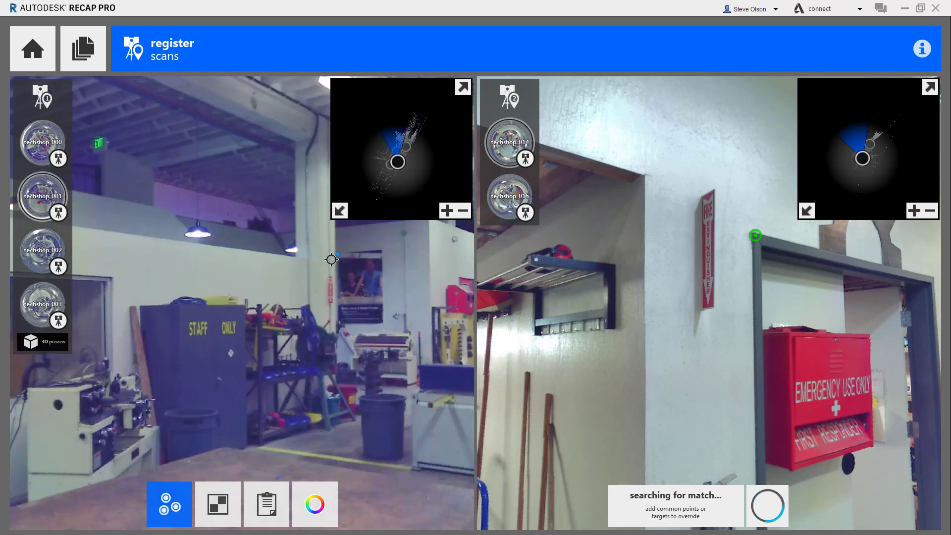
pyautogui.scroll(2, 347, 258)
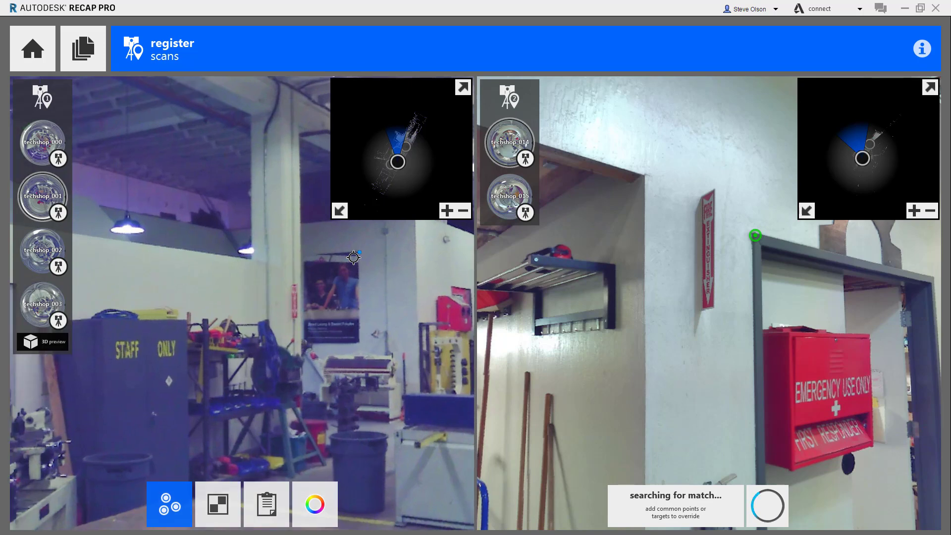
pyautogui.scroll(2, 354, 257)
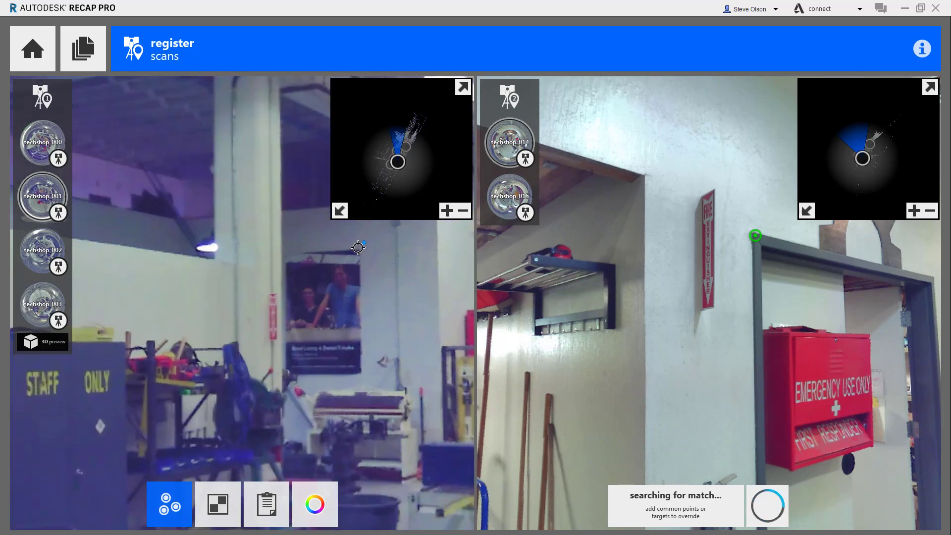
pyautogui.click(357, 249)
pyautogui.moveTo(736, 287); pyautogui.dragTo(570, 302)
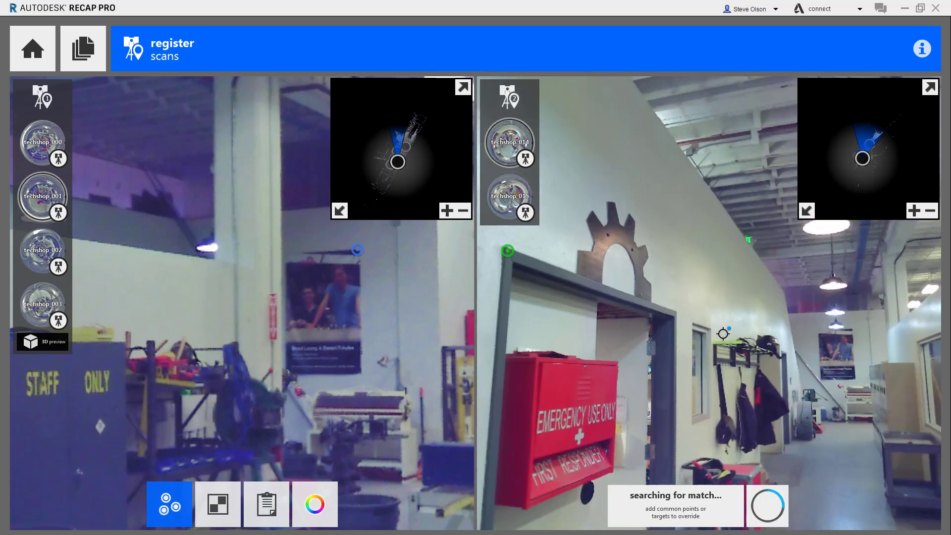
pyautogui.scroll(5, 849, 329)
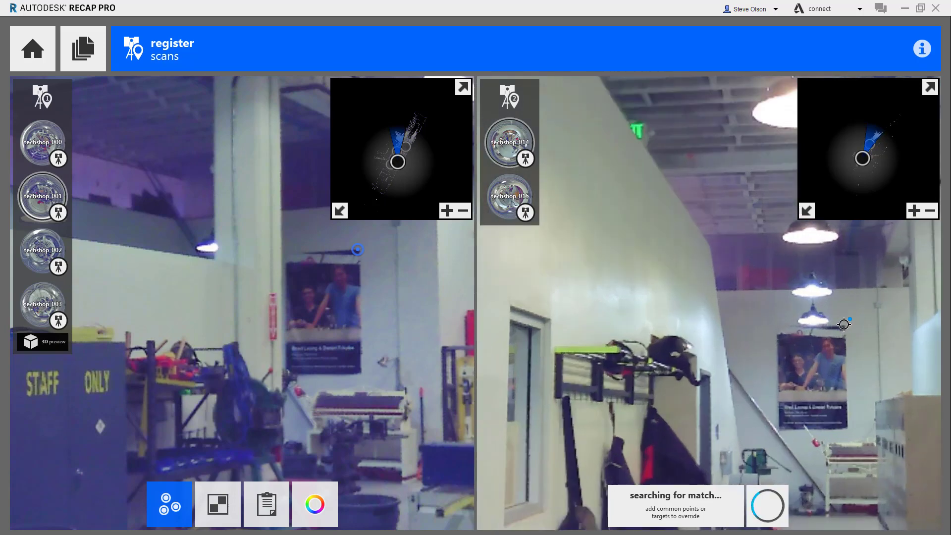
pyautogui.click(844, 324)
# Step: Mark the start of the striped floor tape beside the door frame's base as the third common point in techshop_014 and techshop_001
pyautogui.moveTo(817, 311)
pyautogui.mouseDown()
pyautogui.moveTo(759, 328)
pyautogui.moveTo(727, 316)
pyautogui.moveTo(737, 304)
pyautogui.moveTo(692, 314)
pyautogui.moveTo(708, 223)
pyautogui.moveTo(678, 265)
pyautogui.moveTo(717, 188)
pyautogui.moveTo(686, 253)
pyautogui.moveTo(699, 213)
pyautogui.moveTo(647, 401)
pyautogui.mouseUp()
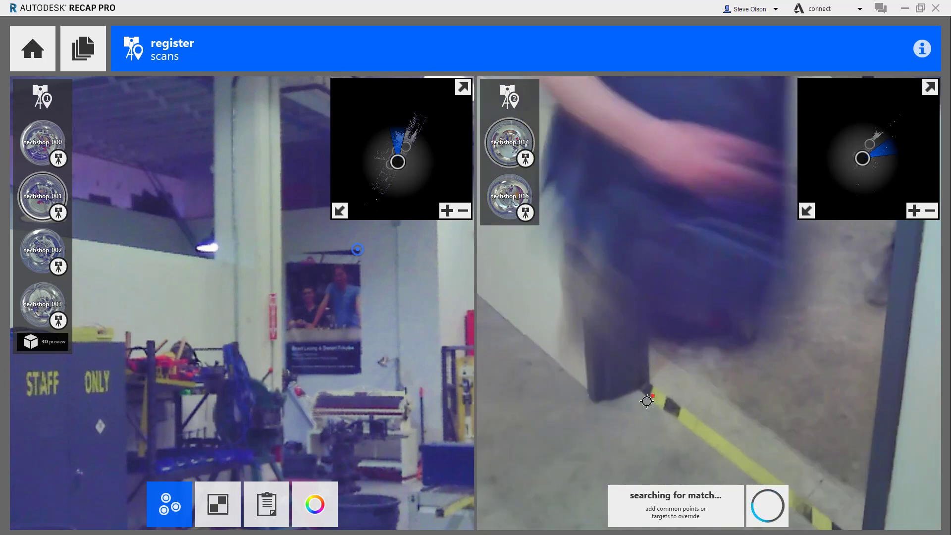
pyautogui.scroll(2, 647, 402)
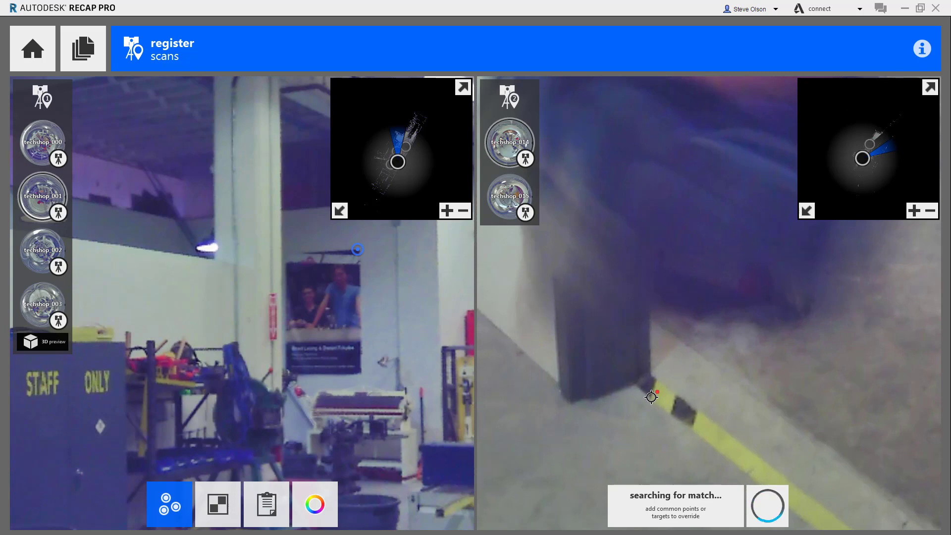
pyautogui.click(651, 397)
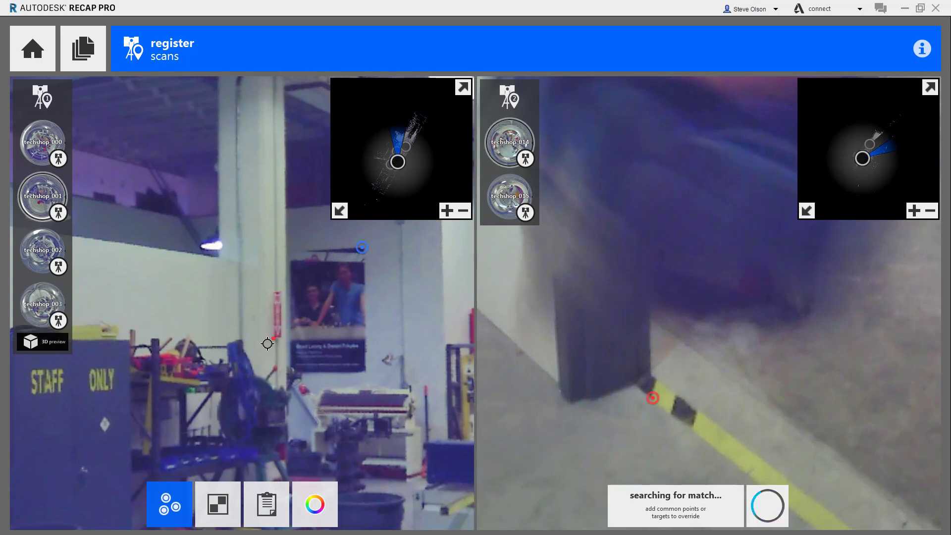
pyautogui.moveTo(268, 344); pyautogui.dragTo(435, 324)
pyautogui.moveTo(237, 347); pyautogui.dragTo(359, 328)
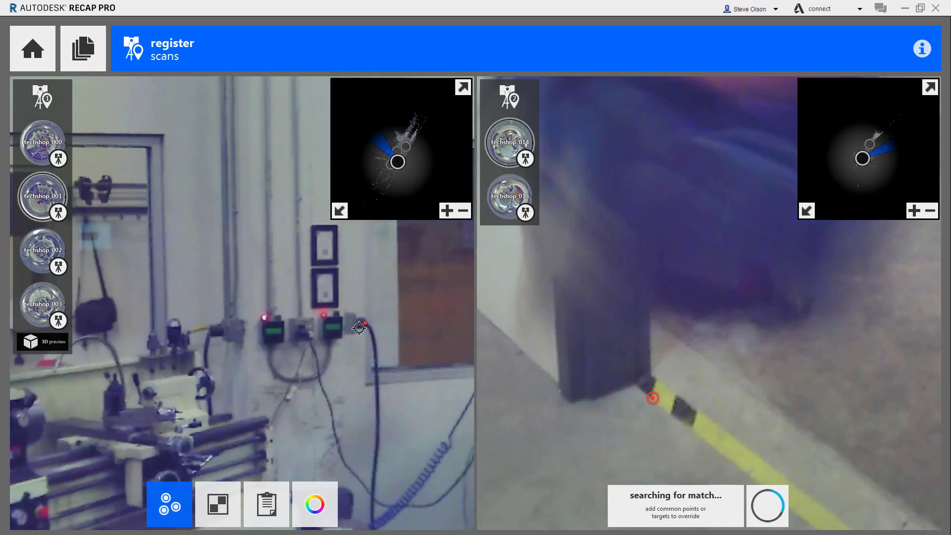
pyautogui.scroll(-10, 359, 328)
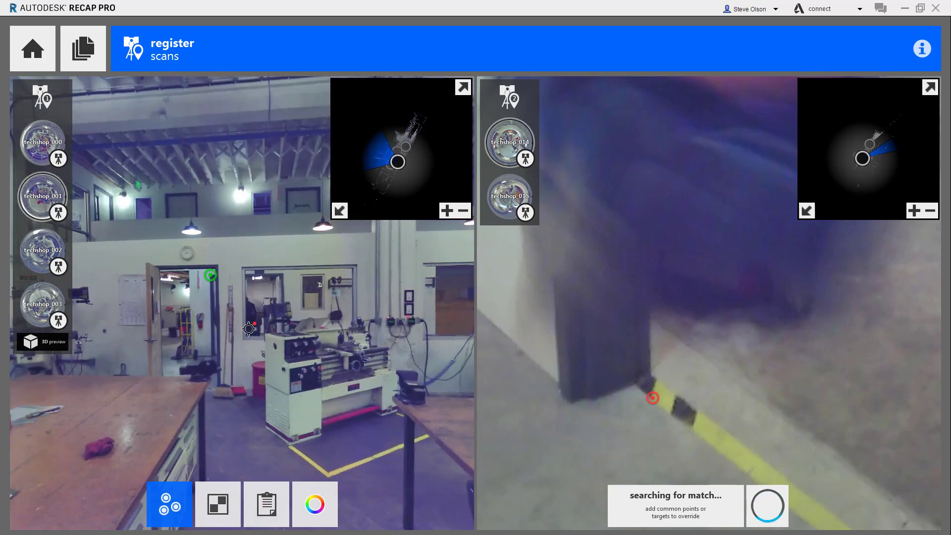
pyautogui.scroll(3, 213, 393)
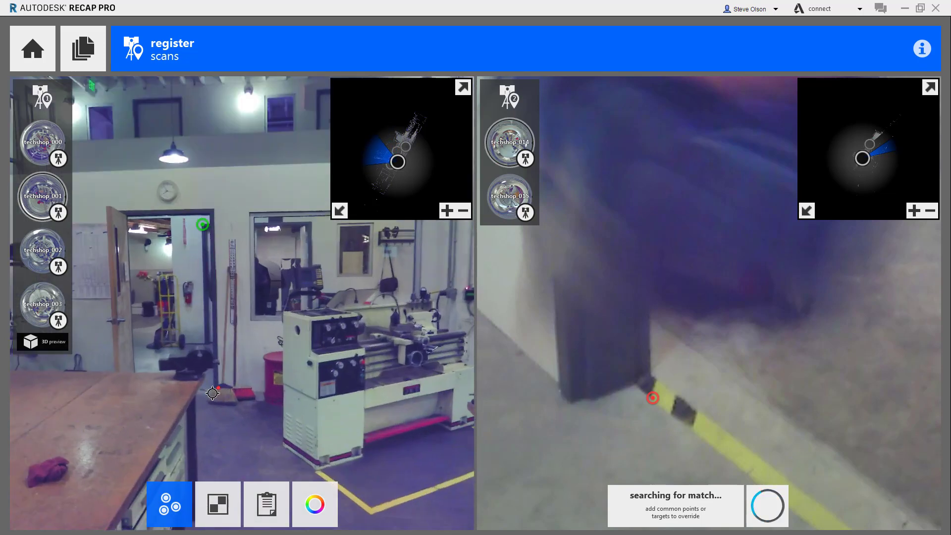
pyautogui.scroll(10, 212, 394)
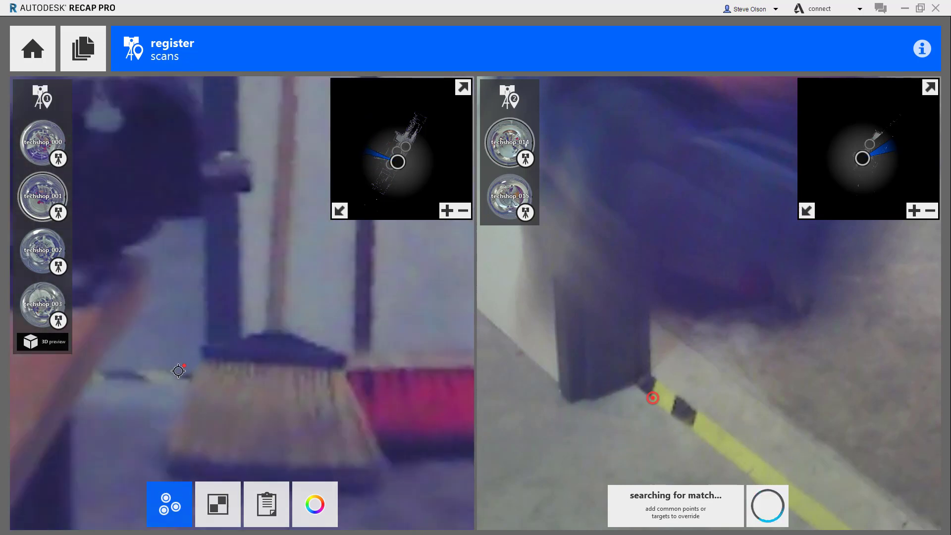
pyautogui.click(178, 371)
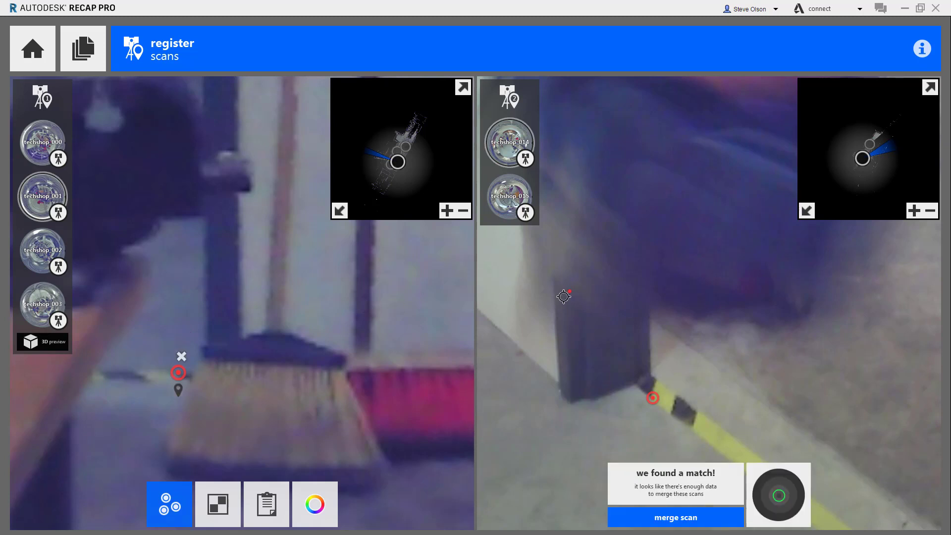
# Step: Merge the matched scan groups and bring up the project's registration report
pyautogui.moveTo(748, 484)
pyautogui.click(516, 180)
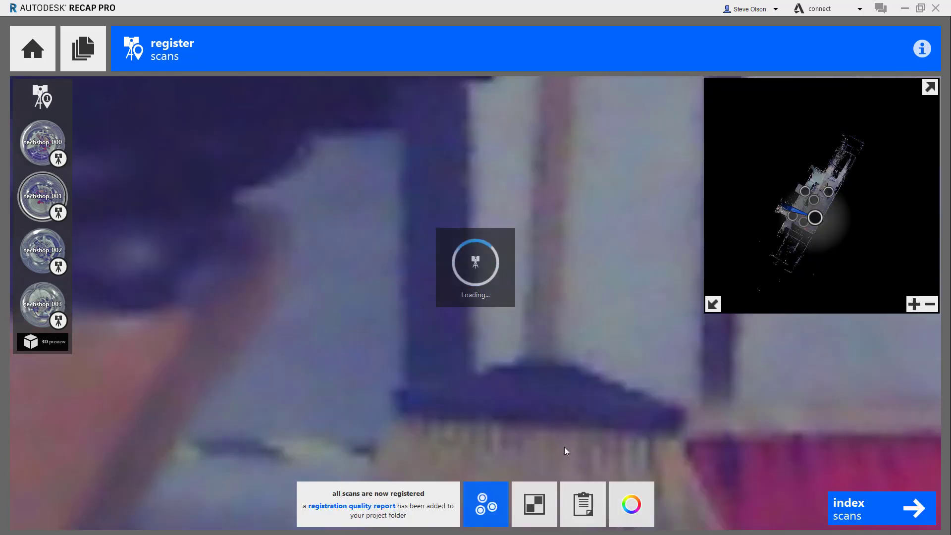
pyautogui.click(589, 512)
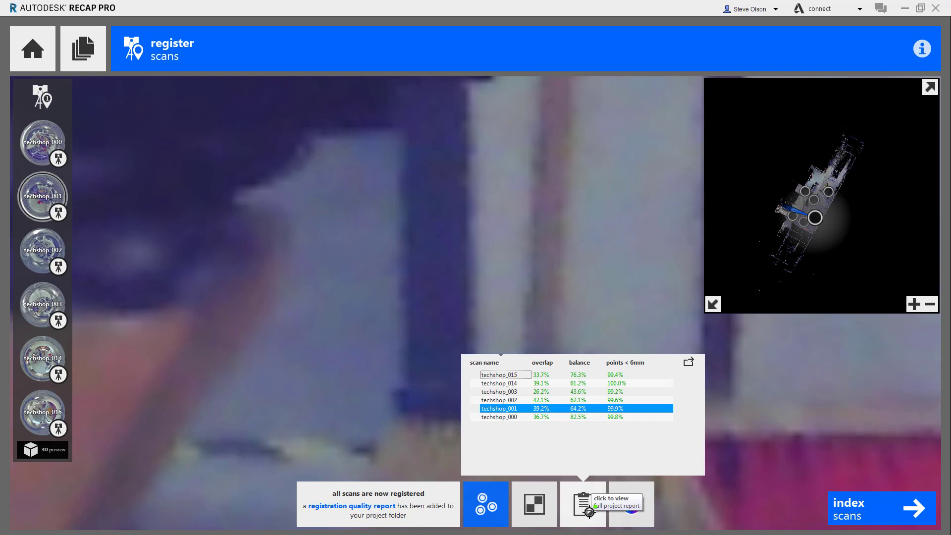
# Step: Index the registered scans and view the project's point cloud from the top and from the top-back-right corner
pyautogui.click(859, 507)
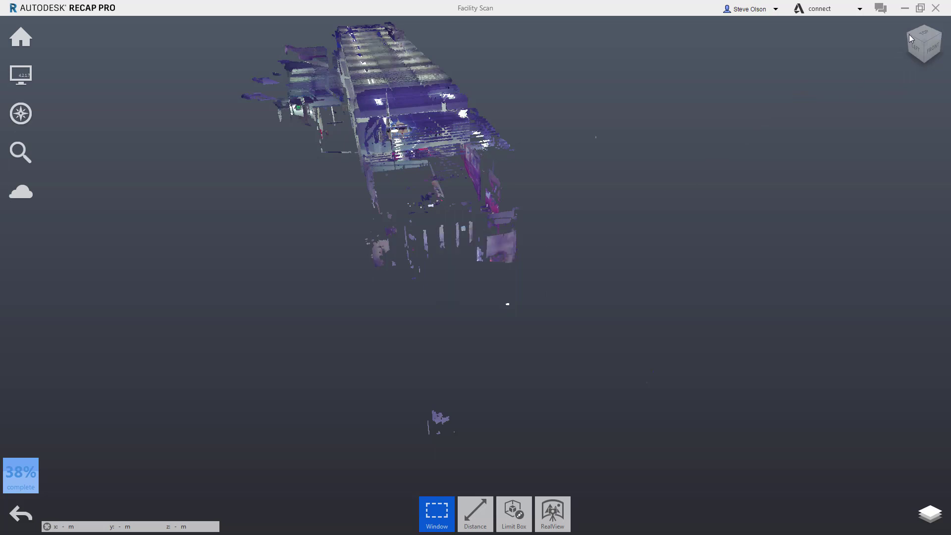
pyautogui.moveTo(909, 37); pyautogui.dragTo(927, 39)
pyautogui.click(928, 39)
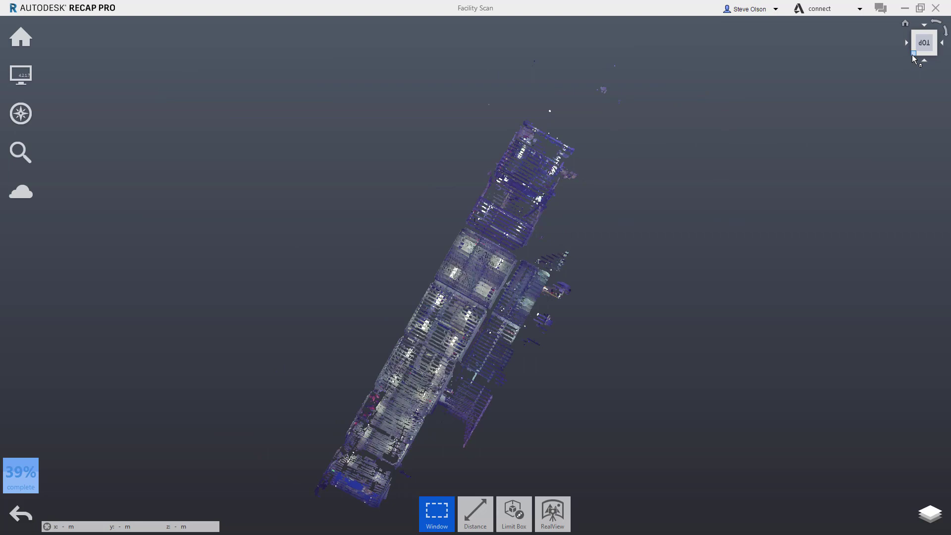
pyautogui.click(914, 53)
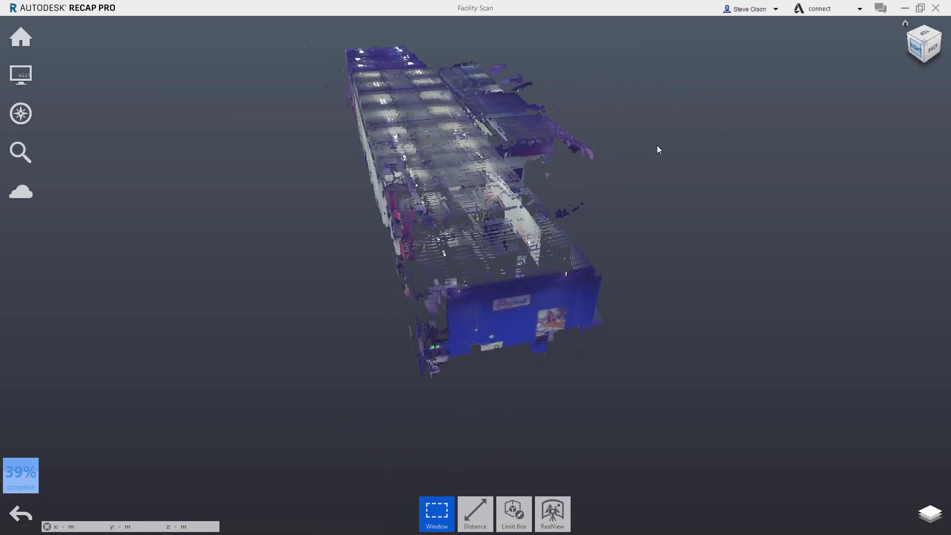